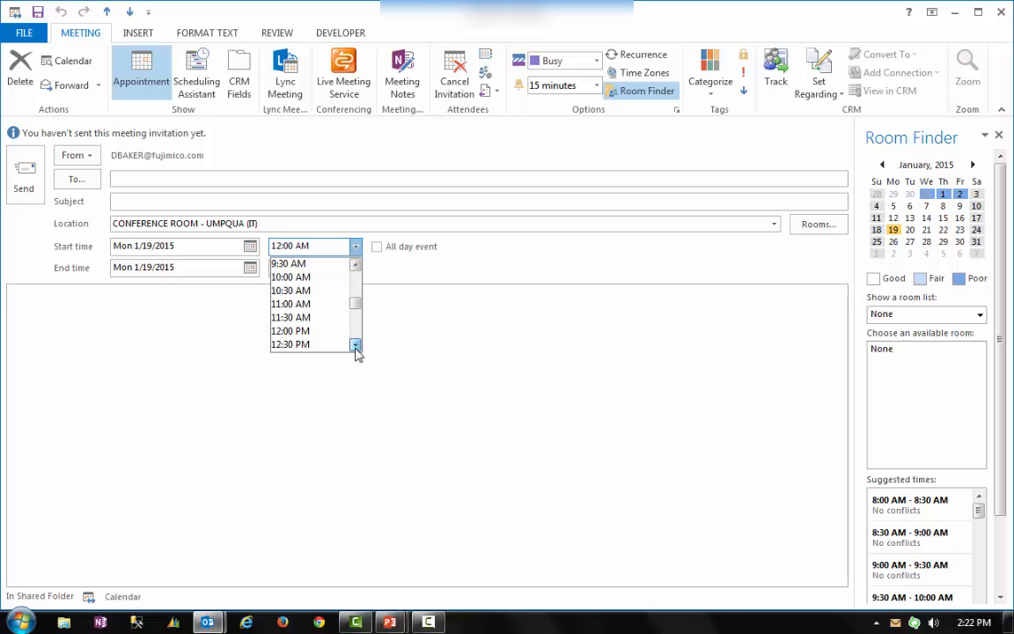
Set the meeting's start time to 12:00 PM and open the Scheduling Assistant
{"action": "left_click", "coordinate": [324, 329]}
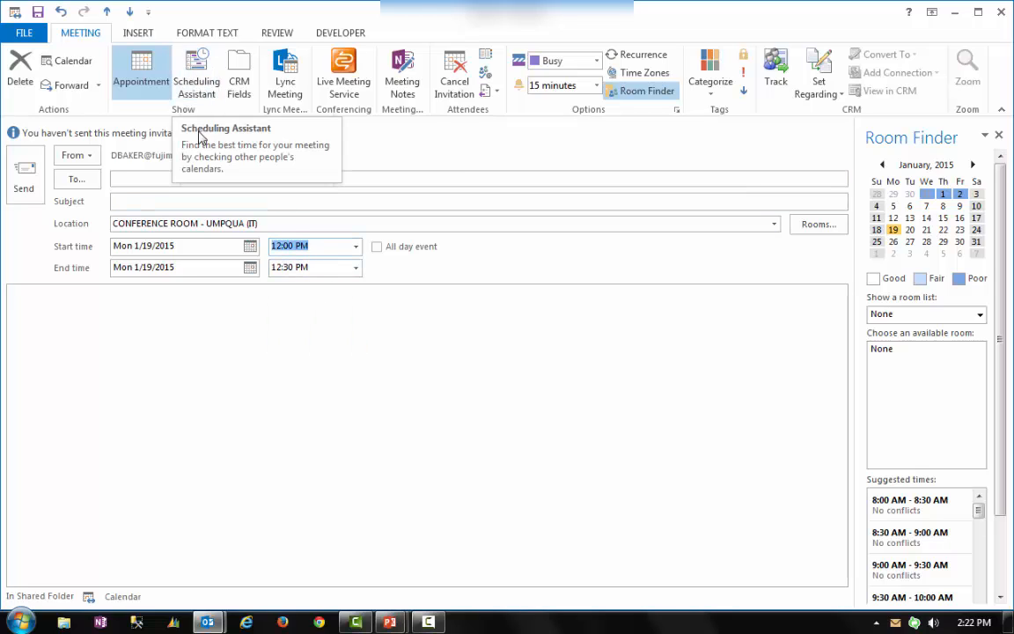
{"action": "left_click", "coordinate": [197, 81]}
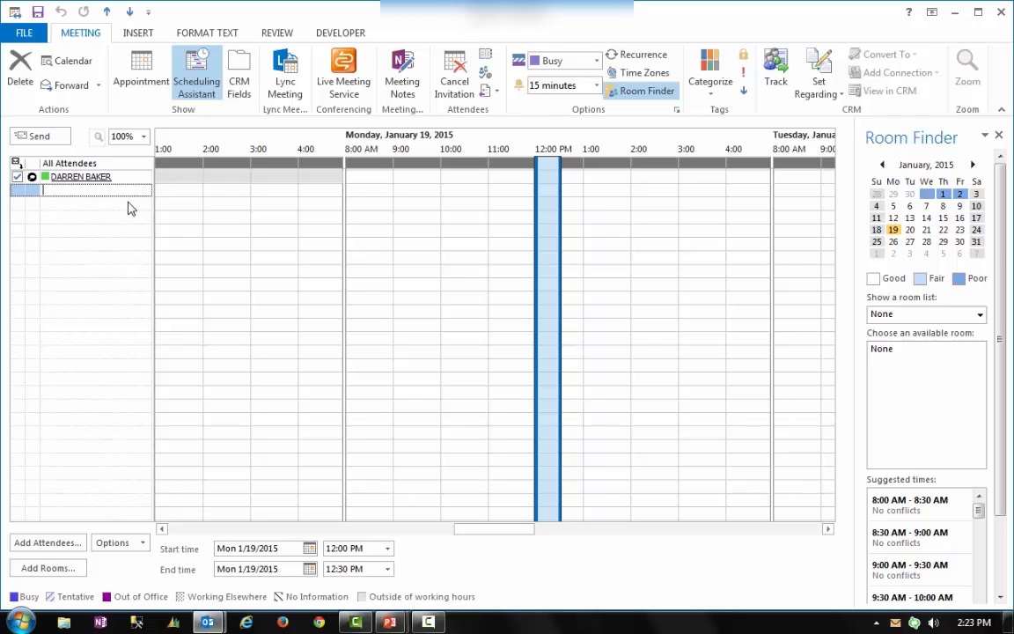
Add CONFERENCE ROOM - UMPQUA (IT) from the All Rooms address book as a resource, accepting the location update
{"action": "left_click", "coordinate": [487, 58]}
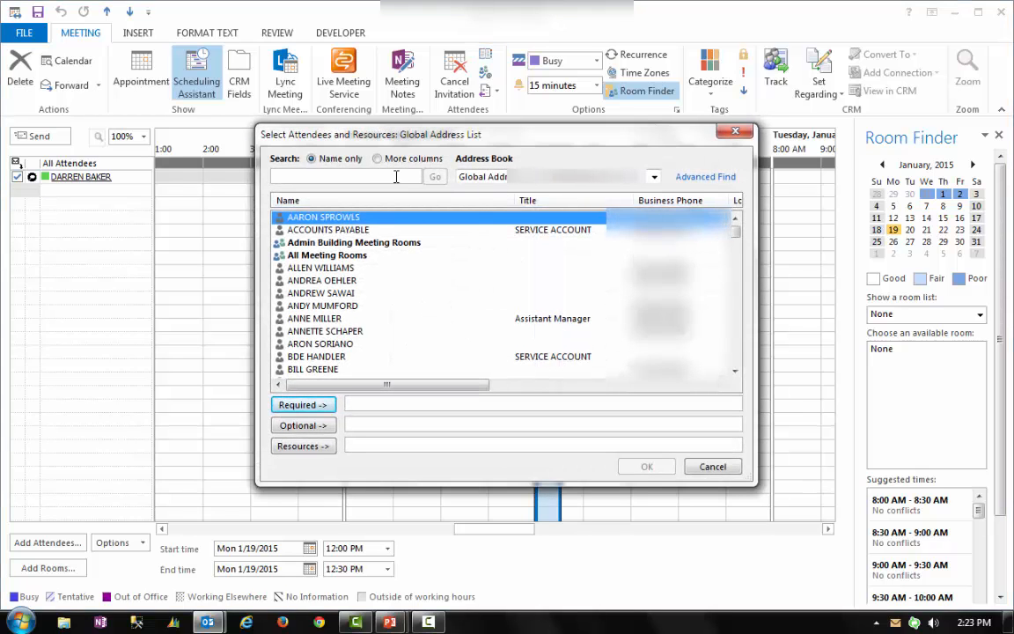
{"action": "left_click", "coordinate": [653, 178]}
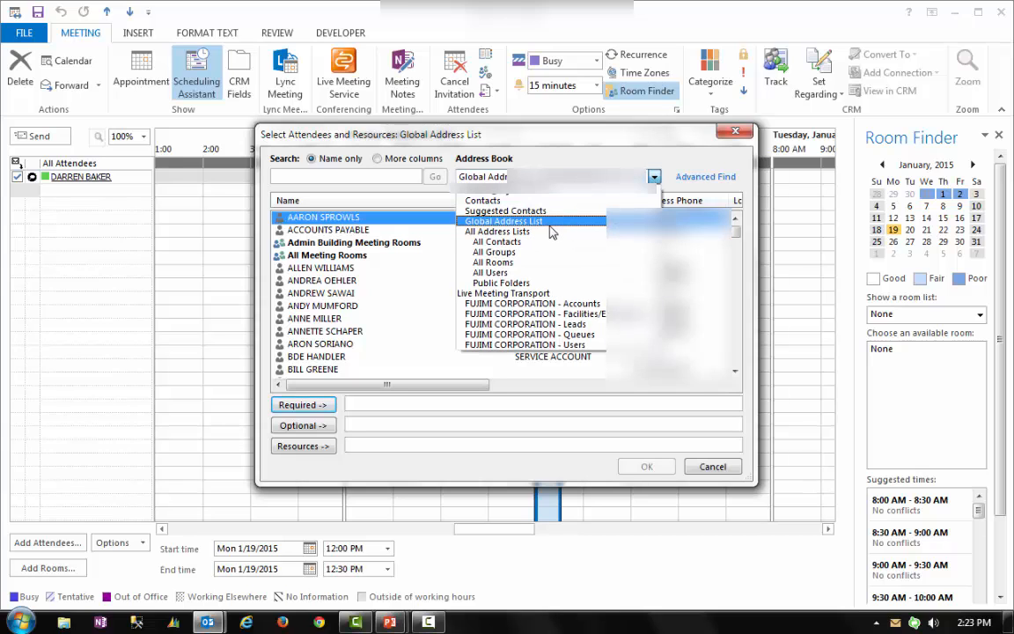
{"action": "left_click", "coordinate": [511, 263]}
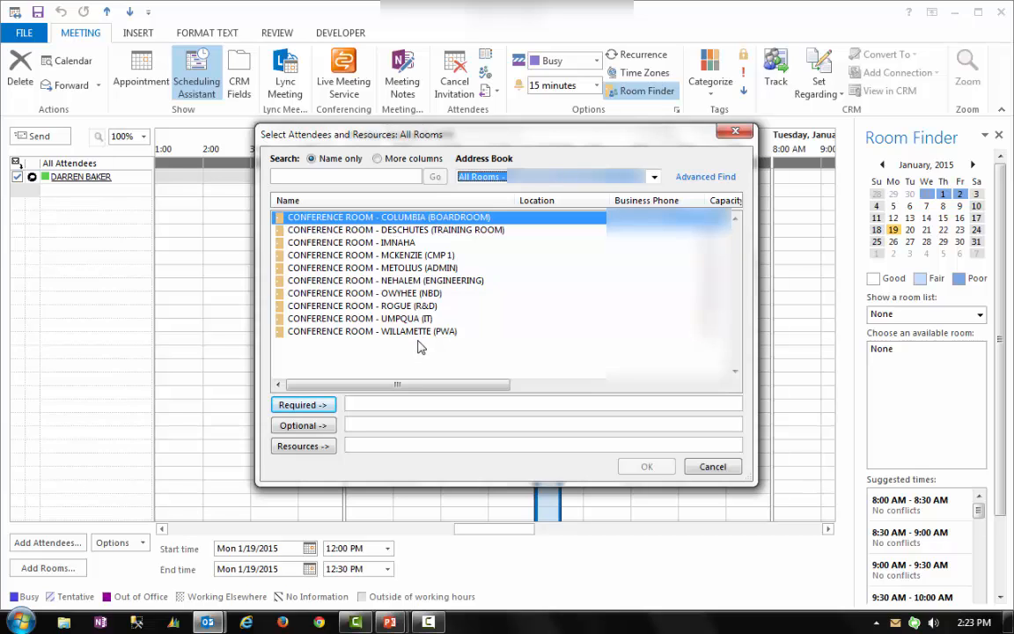
{"action": "left_click", "coordinate": [323, 317]}
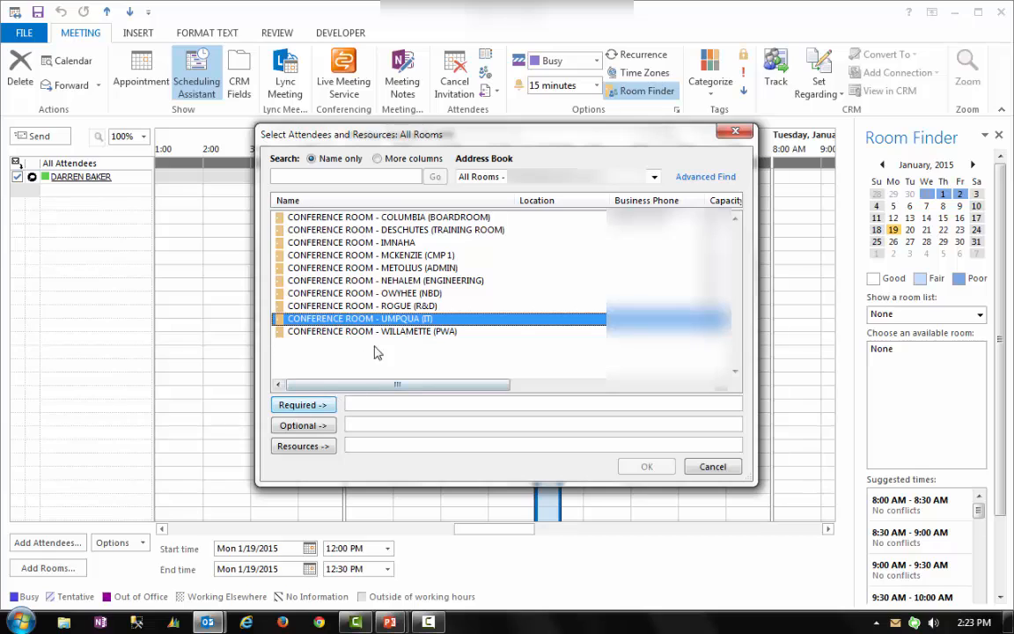
{"action": "left_click", "coordinate": [300, 447]}
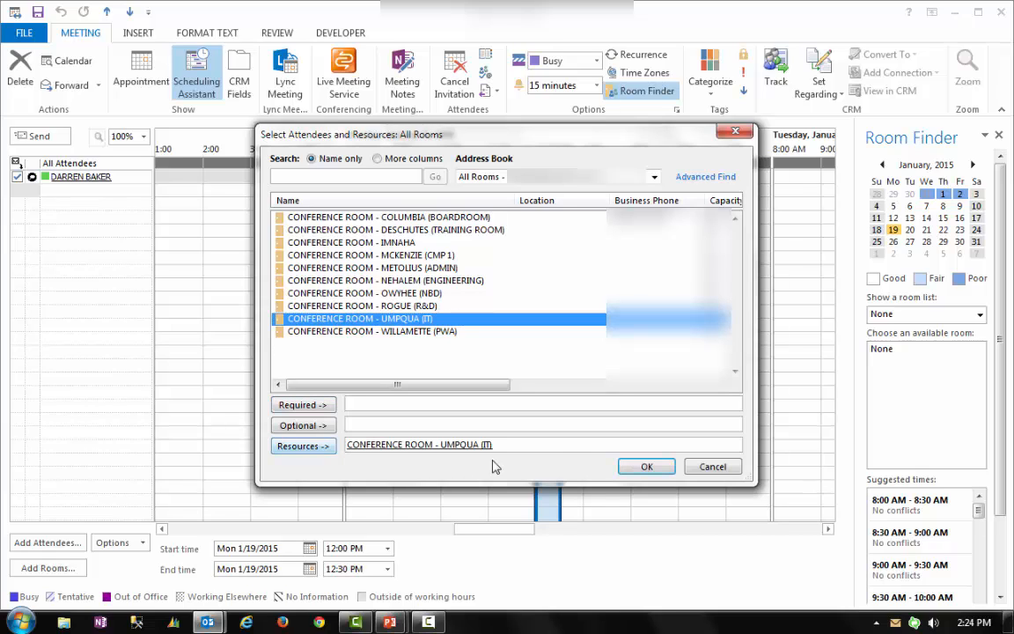
{"action": "left_click", "coordinate": [647, 468]}
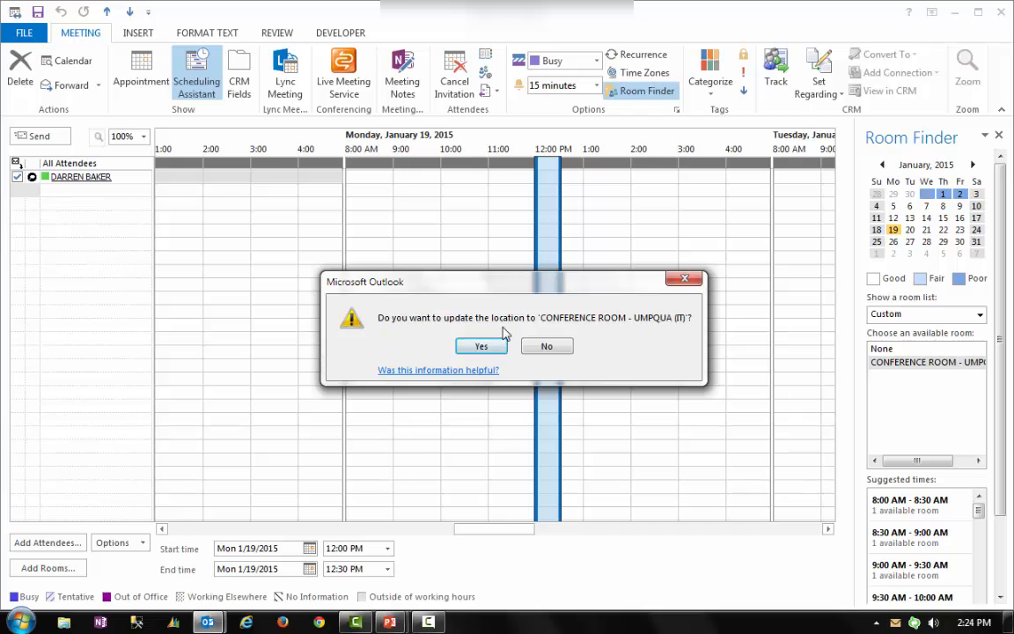
{"action": "left_click", "coordinate": [482, 345]}
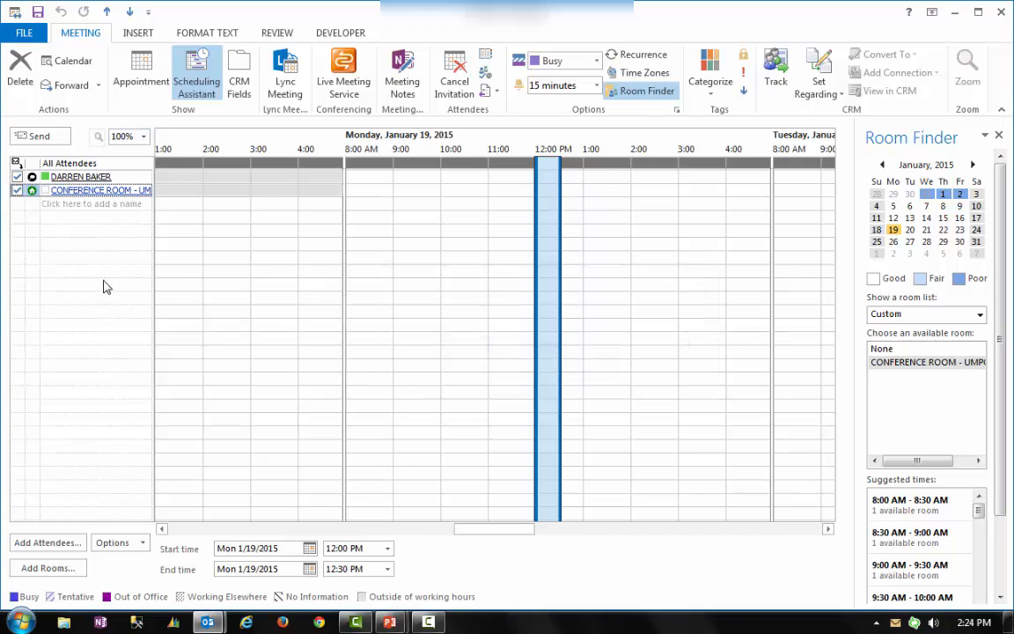
{"action": "left_click", "coordinate": [141, 72]}
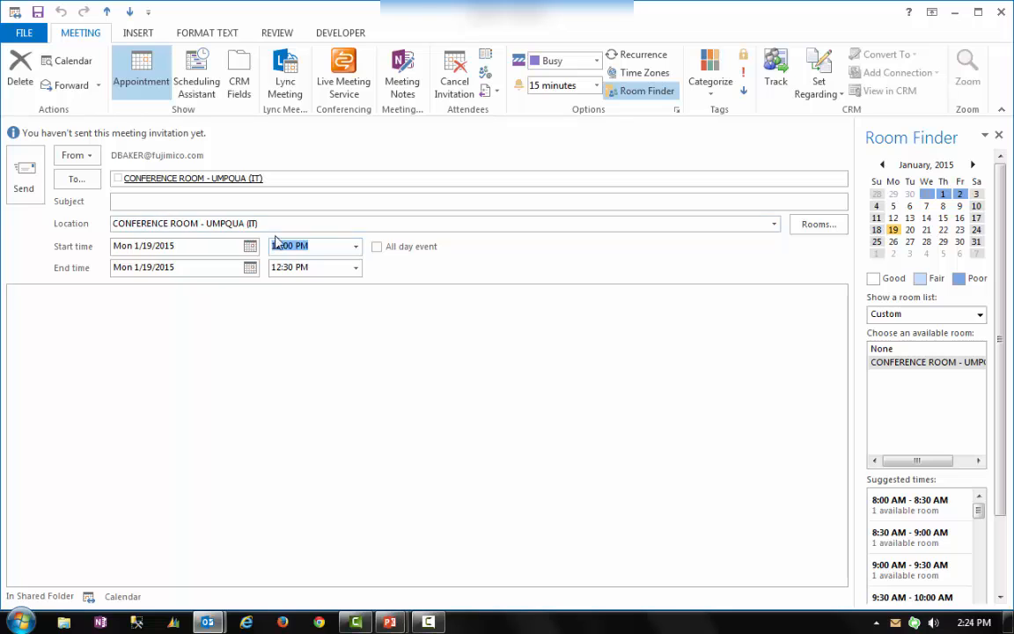
Show the Tualatin Meeting Rooms list in the Room Finder while in the Scheduling Assistant
{"action": "left_click", "coordinate": [197, 75]}
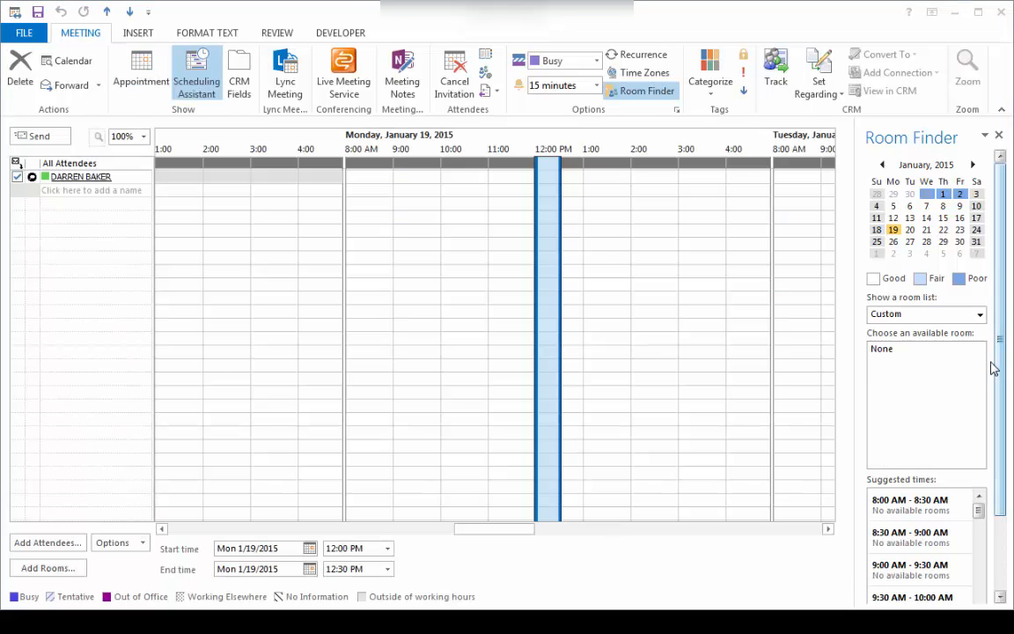
{"action": "left_click", "coordinate": [980, 317]}
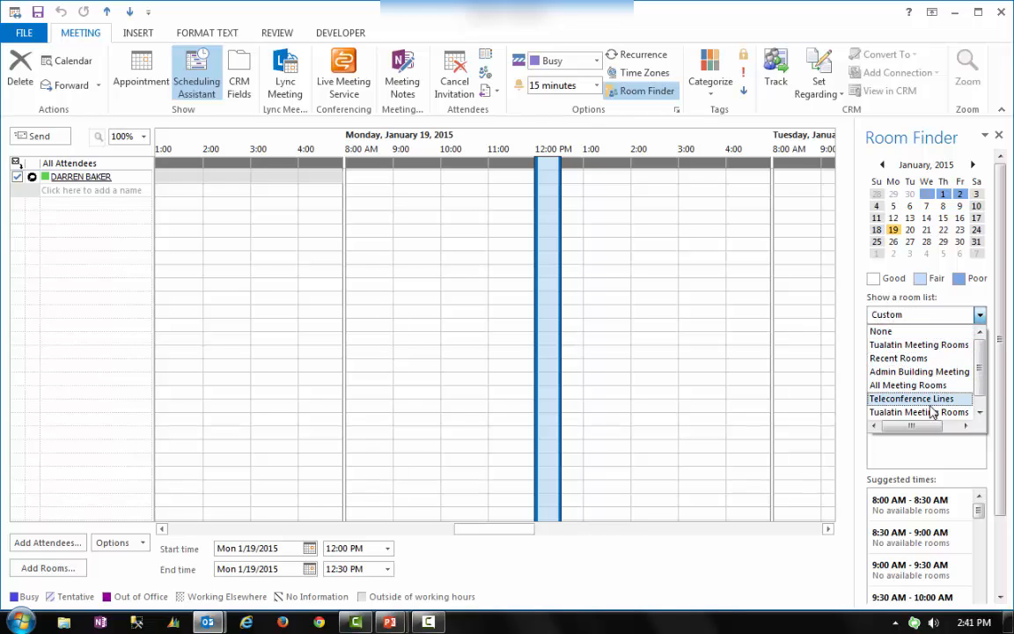
{"action": "mouse_move", "coordinate": [980, 371]}
{"action": "left_mouse_down"}
{"action": "mouse_move", "coordinate": [980, 401]}
{"action": "mouse_move", "coordinate": [979, 364]}
{"action": "left_mouse_up"}
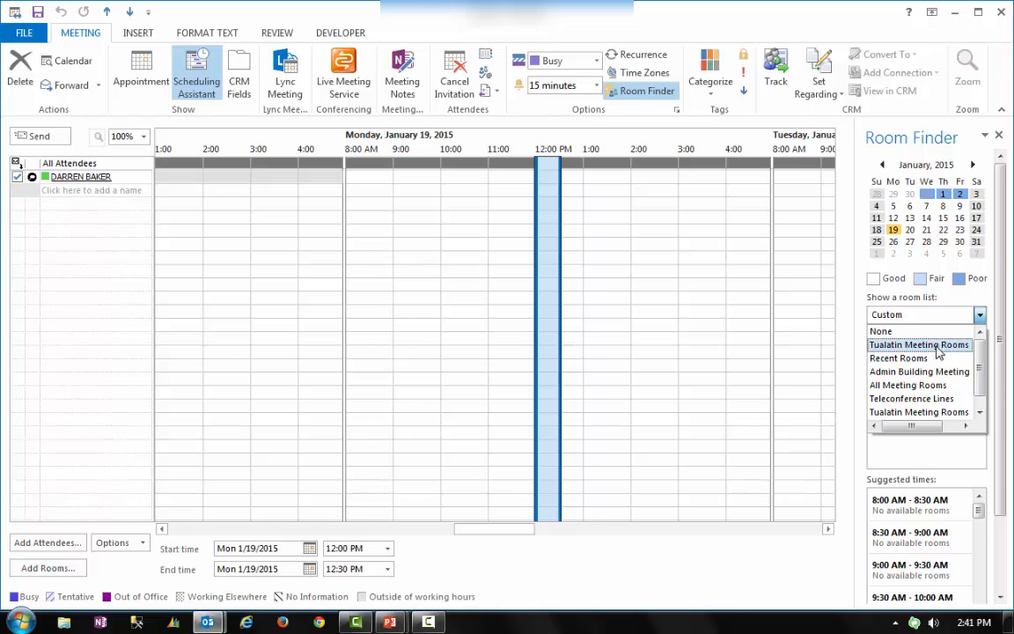
{"action": "left_click", "coordinate": [934, 345]}
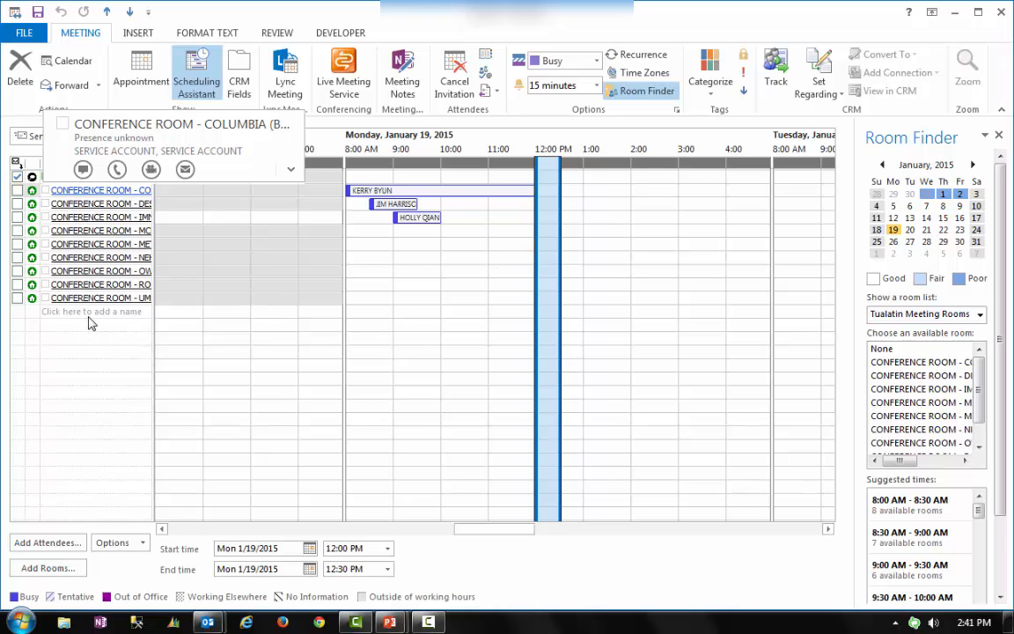
{"action": "left_click", "coordinate": [92, 313]}
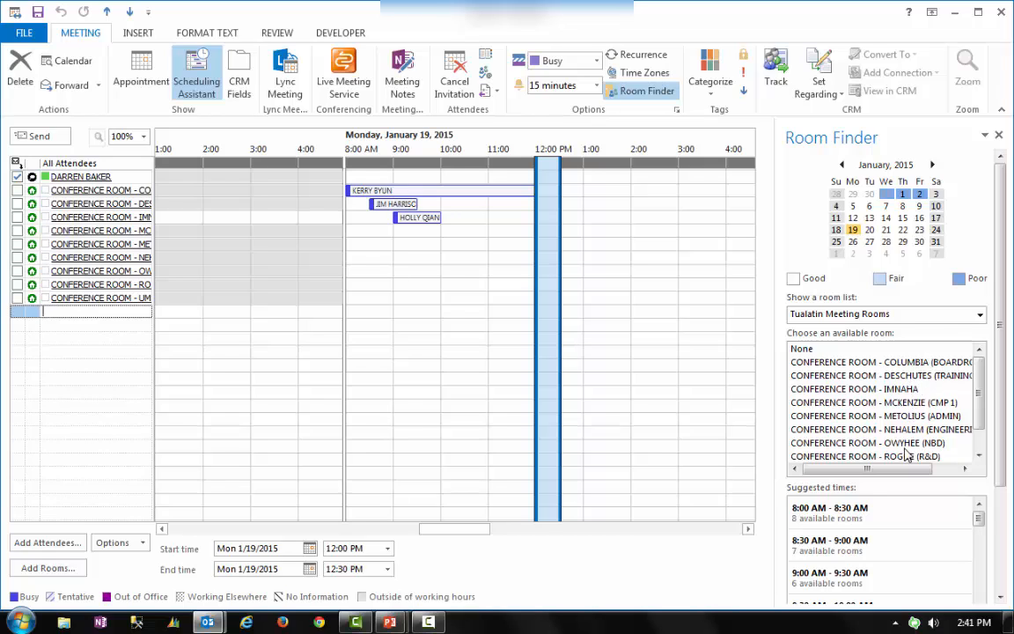
Choose the suggested meeting time 9:00 AM - 9:30 AM in the Room Finder
{"action": "left_click_drag", "start_coordinate": [978, 368], "coordinate": [979, 409]}
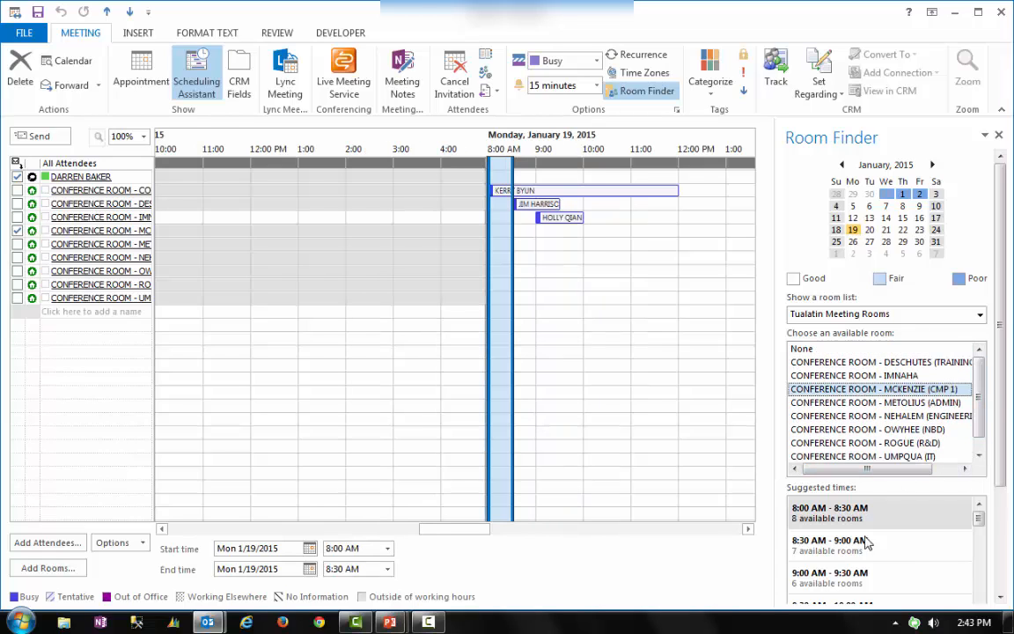
{"action": "left_click_drag", "start_coordinate": [999, 473], "coordinate": [926, 594]}
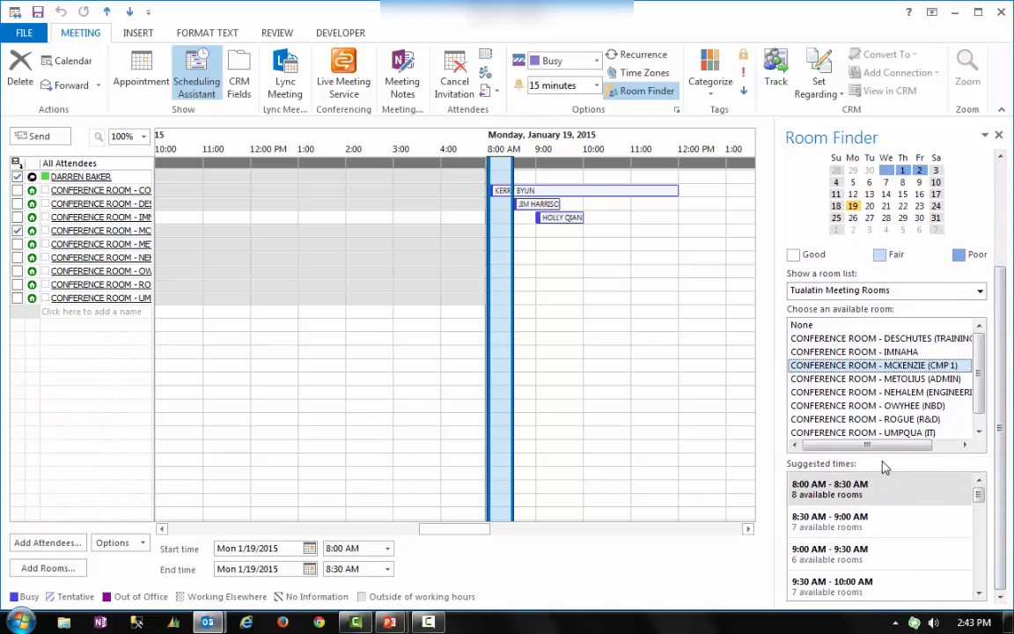
{"action": "left_click", "coordinate": [884, 554]}
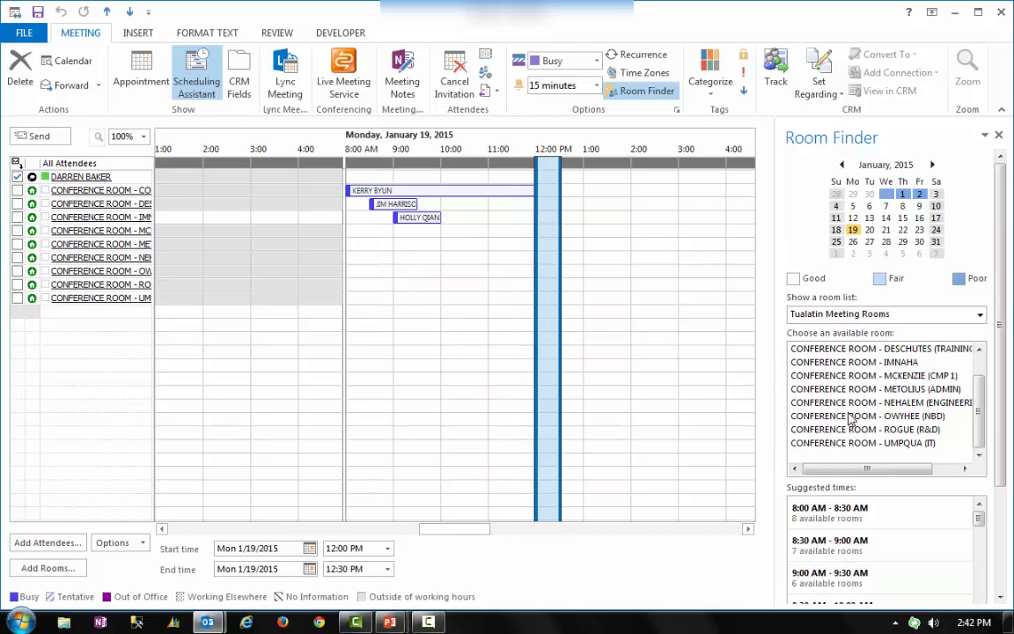
Choose CONFERENCE ROOM - COLUMBIA (BOARDROOM) as the available room and check the meeting's recipient and location in the Appointment view
{"action": "scroll", "coordinate": [871, 378], "scroll_direction": "up", "scroll_amount": 1}
{"action": "left_click", "coordinate": [936, 363]}
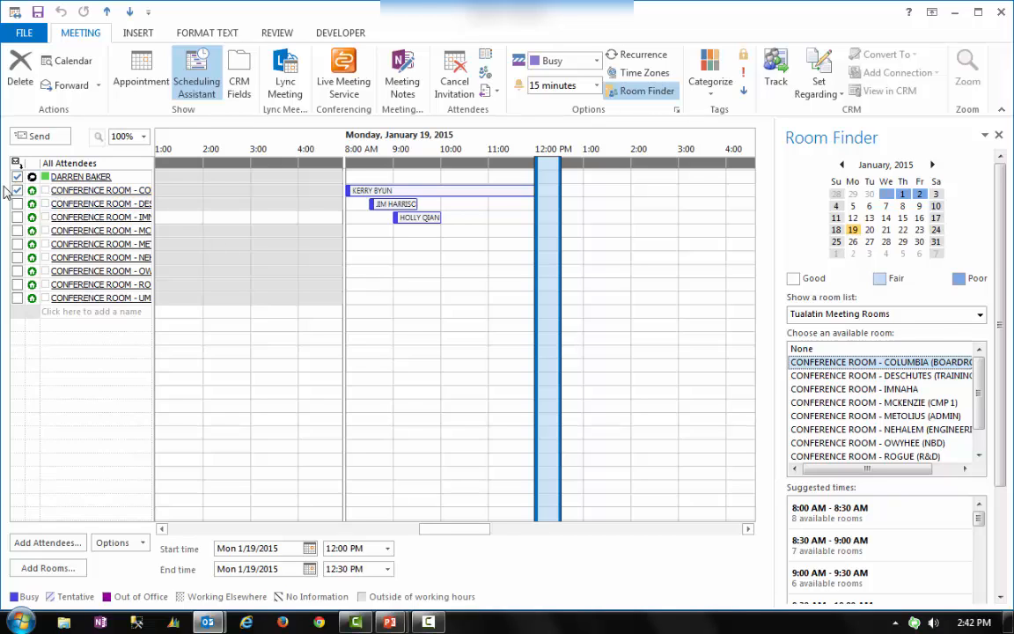
{"action": "left_click", "coordinate": [129, 68]}
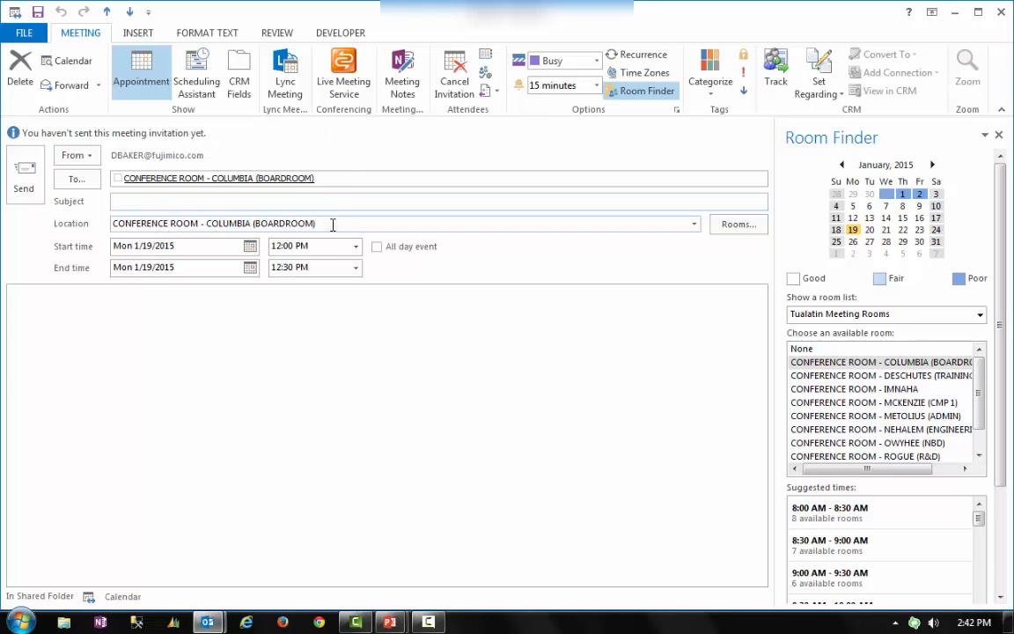
{"action": "left_click", "coordinate": [197, 77]}
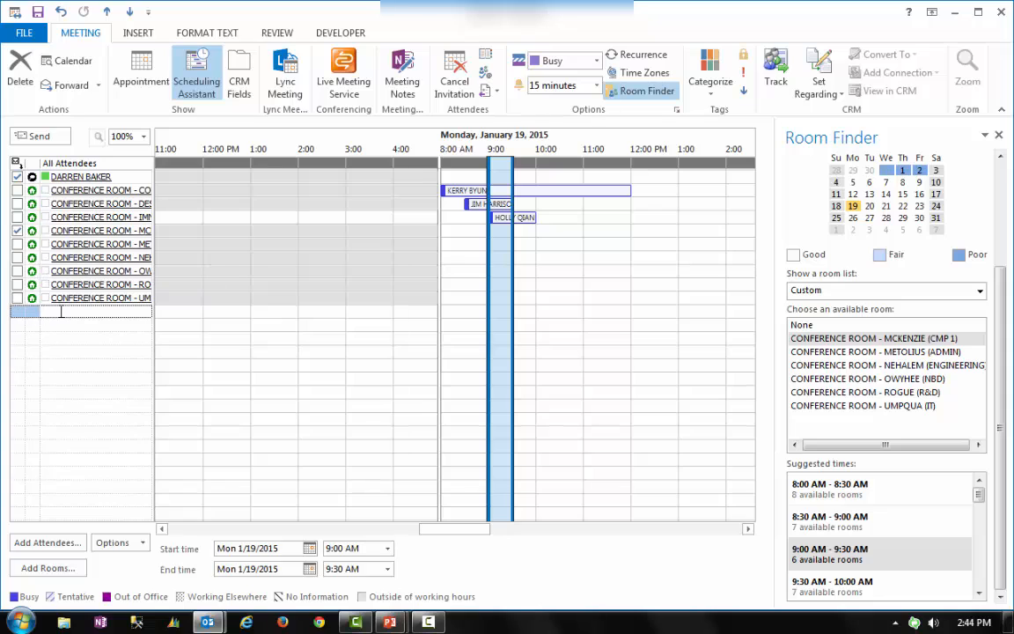
Remove all the conference rooms from the Scheduling Assistant's attendee list, keeping only the organizer
{"action": "left_click", "coordinate": [107, 339]}
{"action": "key", "text": "Up"}
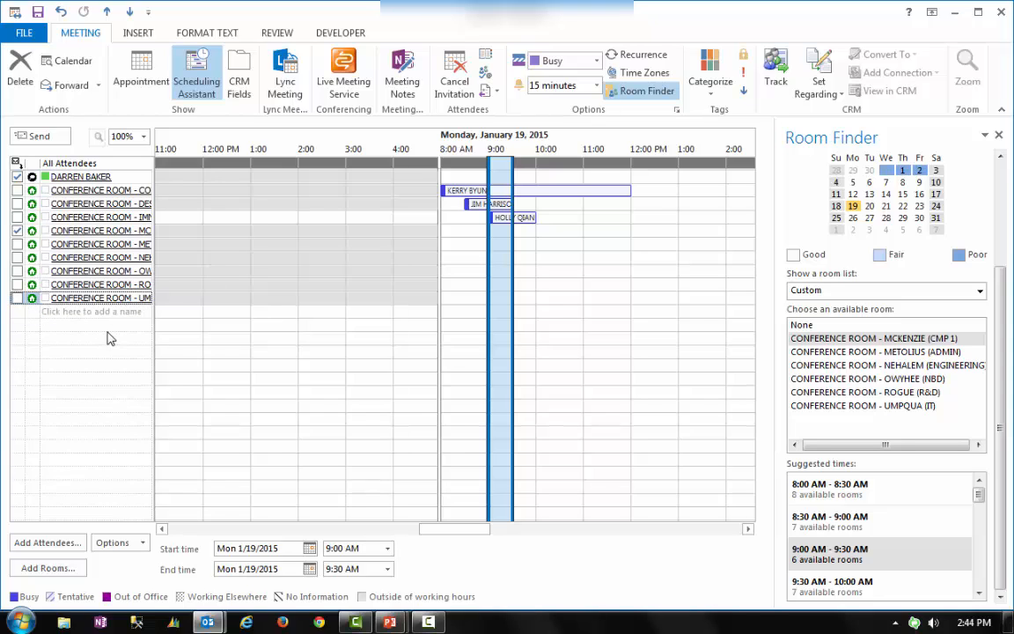
{"action": "key", "text": "Right"}
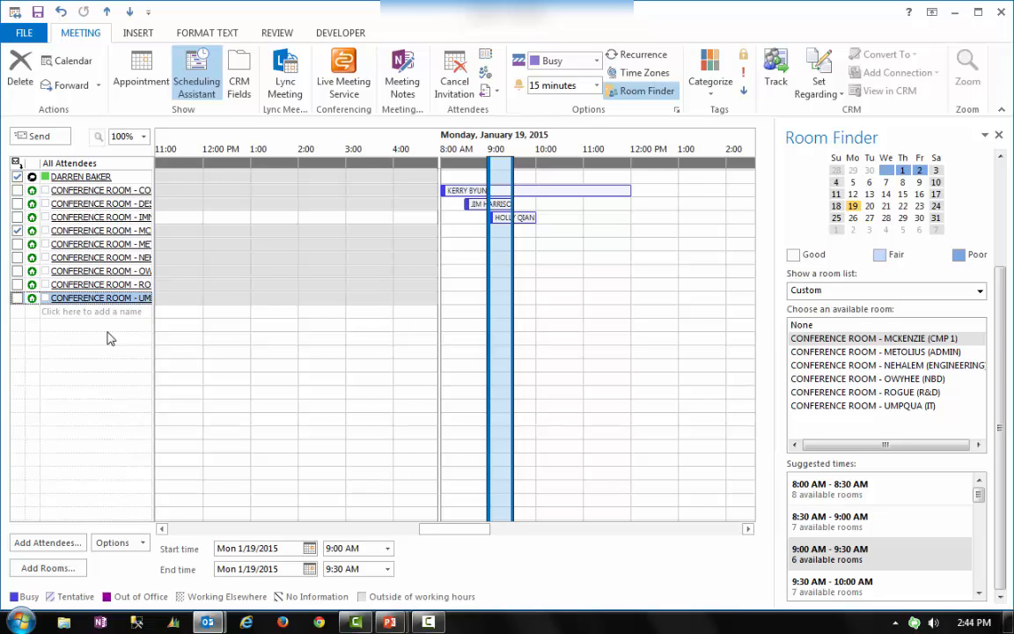
{"action": "key", "text": "Up"}
{"action": "key", "text": "Up"}
{"action": "key", "text": "Up"}
{"action": "key", "text": "Up"}
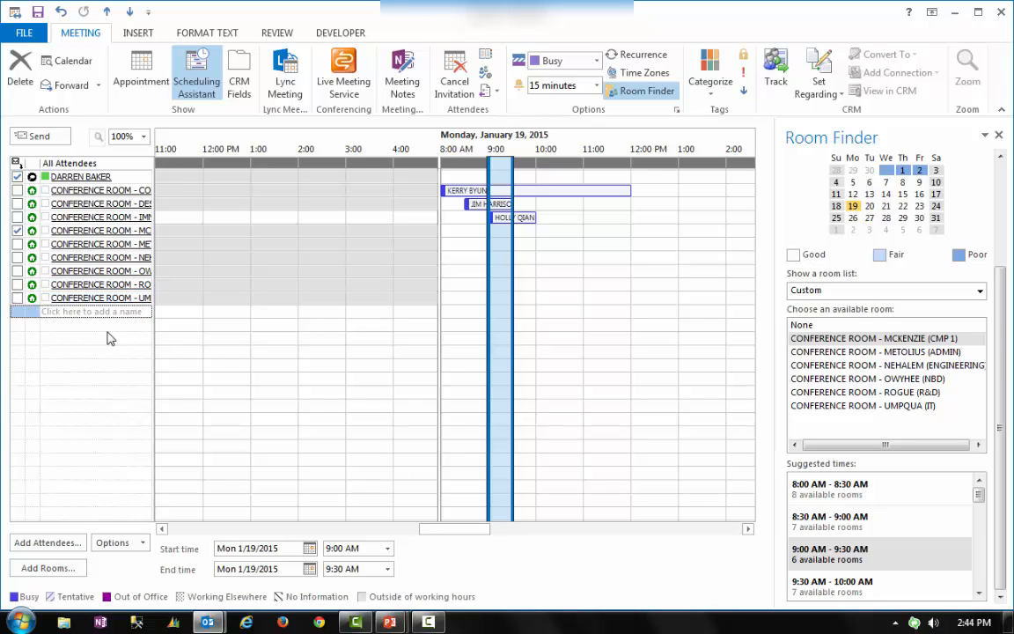
{"action": "key", "text": "Up"}
{"action": "key", "text": "Up"}
{"action": "key", "text": "Up"}
{"action": "key", "text": "Up"}
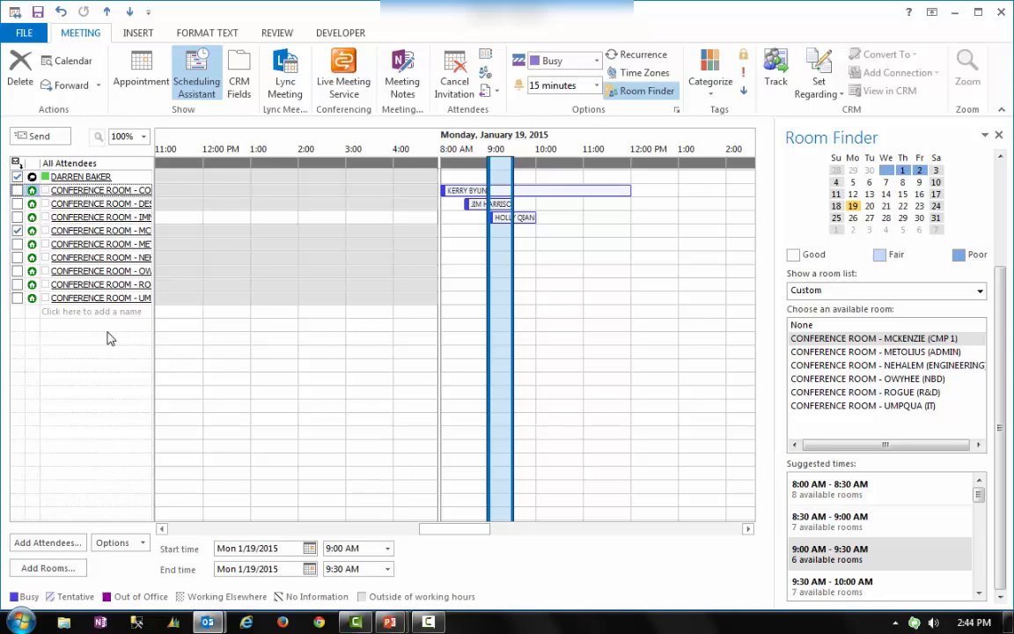
{"action": "key", "text": "Delete"}
{"action": "key", "text": "Delete"}
{"action": "key", "text": "Delete"}
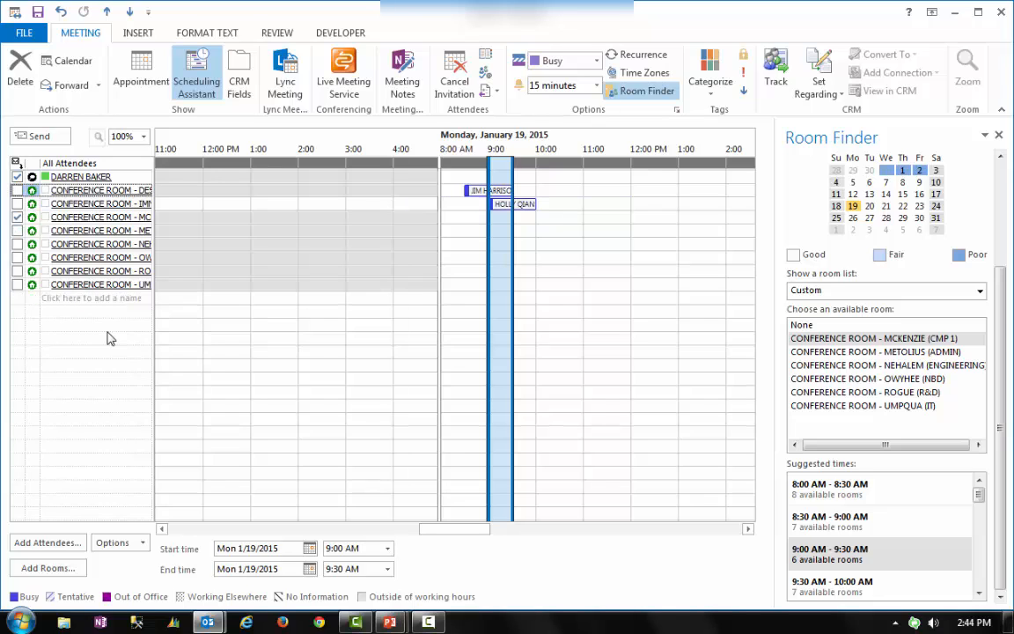
{"action": "key", "text": "Delete"}
{"action": "key", "text": "Delete"}
{"action": "key", "text": "Delete"}
{"action": "key", "text": "Delete"}
{"action": "key", "text": "Delete"}
{"action": "key", "text": "Delete"}
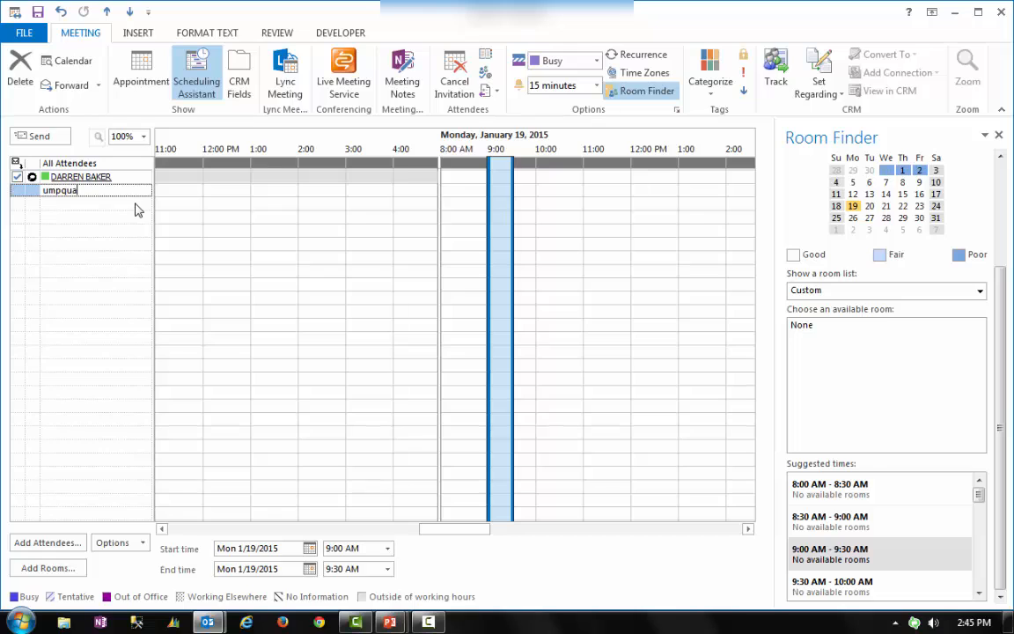
Add the Umpqua conference room by entering umpqua in the attendee list, and delete that entry again
{"action": "key", "text": "Return"}
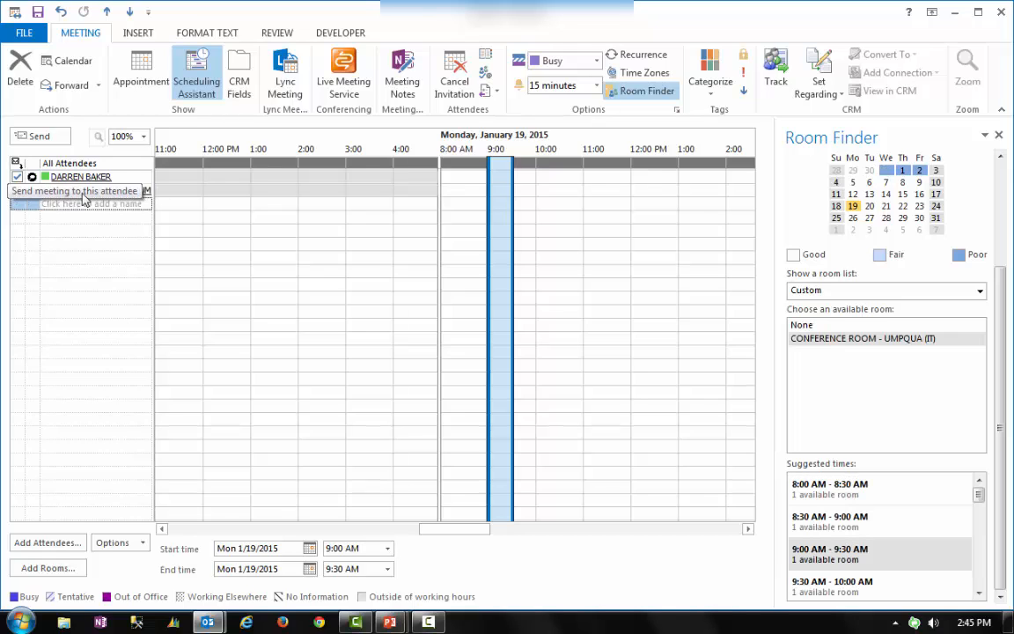
{"action": "left_click", "coordinate": [145, 192]}
{"action": "key", "text": "Delete"}
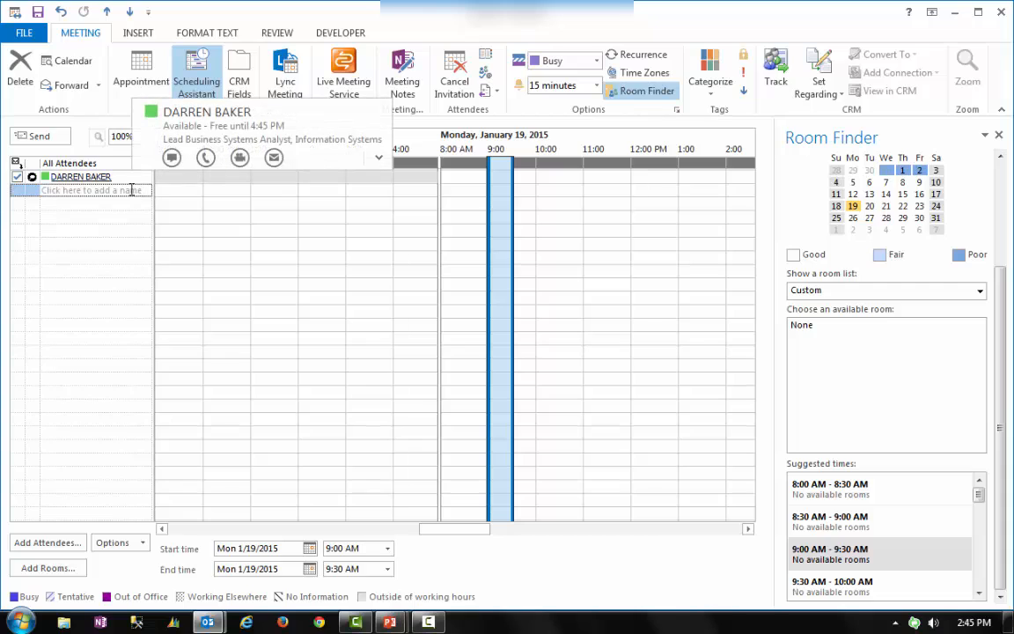
Add a new entry named conf to the attendee list below the organizer
{"action": "left_click", "coordinate": [130, 190]}
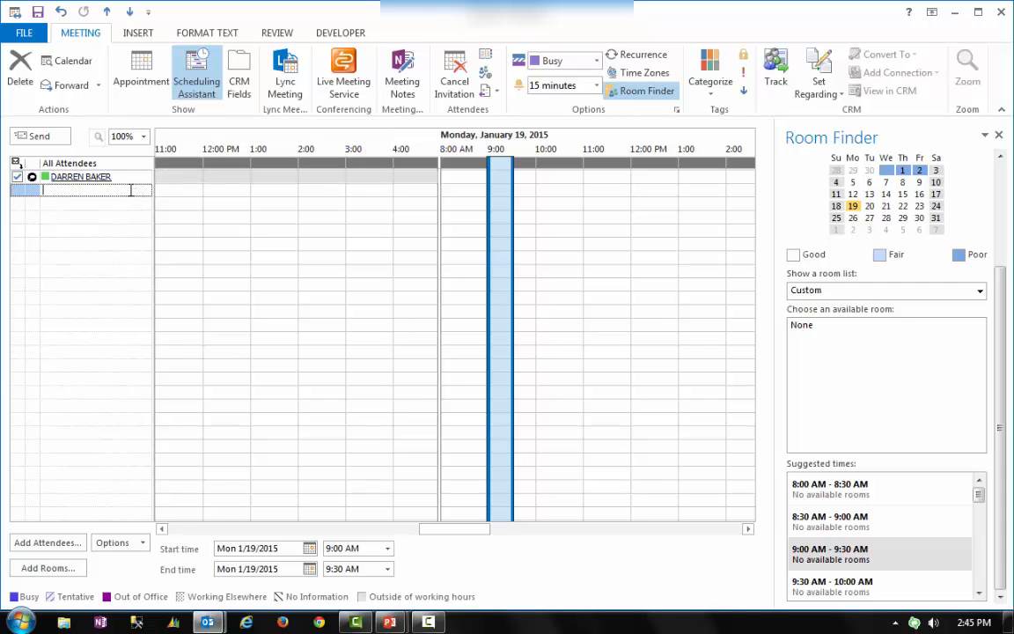
{"action": "type", "text": "conf"}
{"action": "key", "text": "Return"}
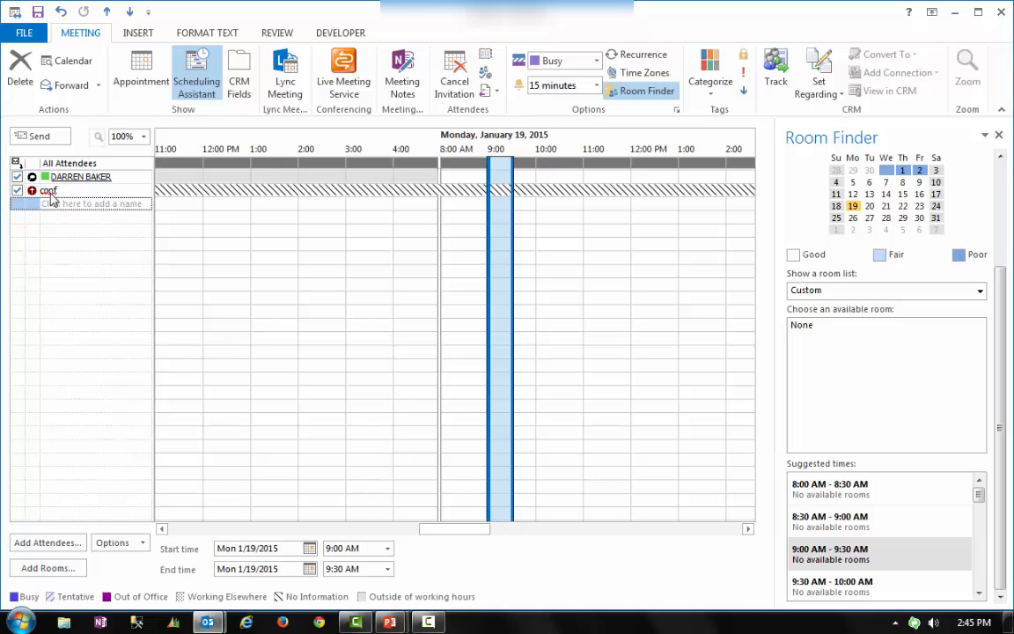
Resolve the conf entry to CONFERENCE ROOM - UMPQUA (IT) and set its attendee type to Resource (Room or Equipment)
{"action": "right_click", "coordinate": [47, 192]}
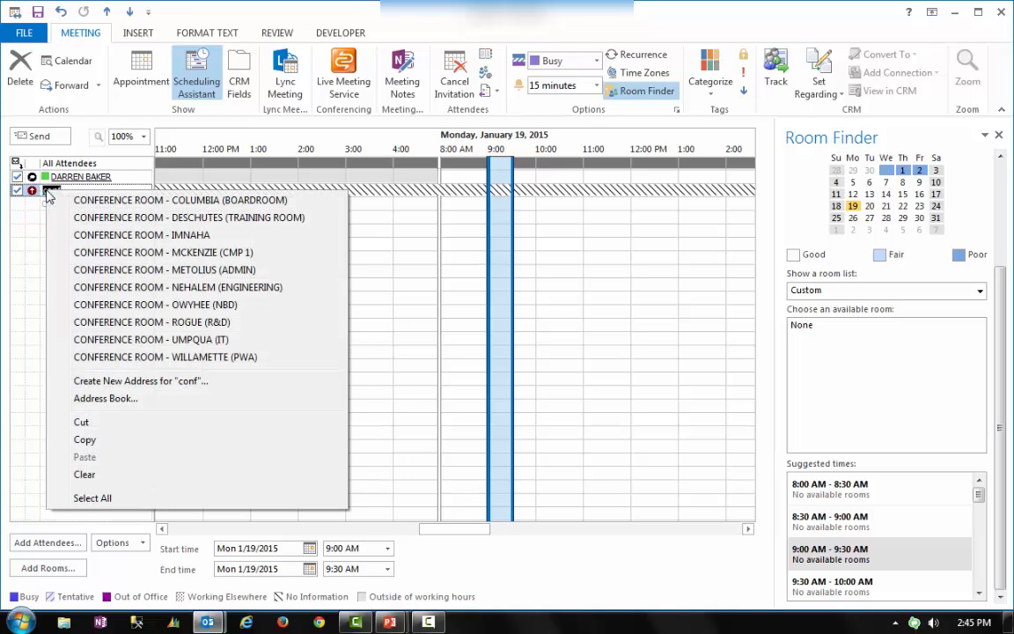
{"action": "left_click", "coordinate": [141, 339]}
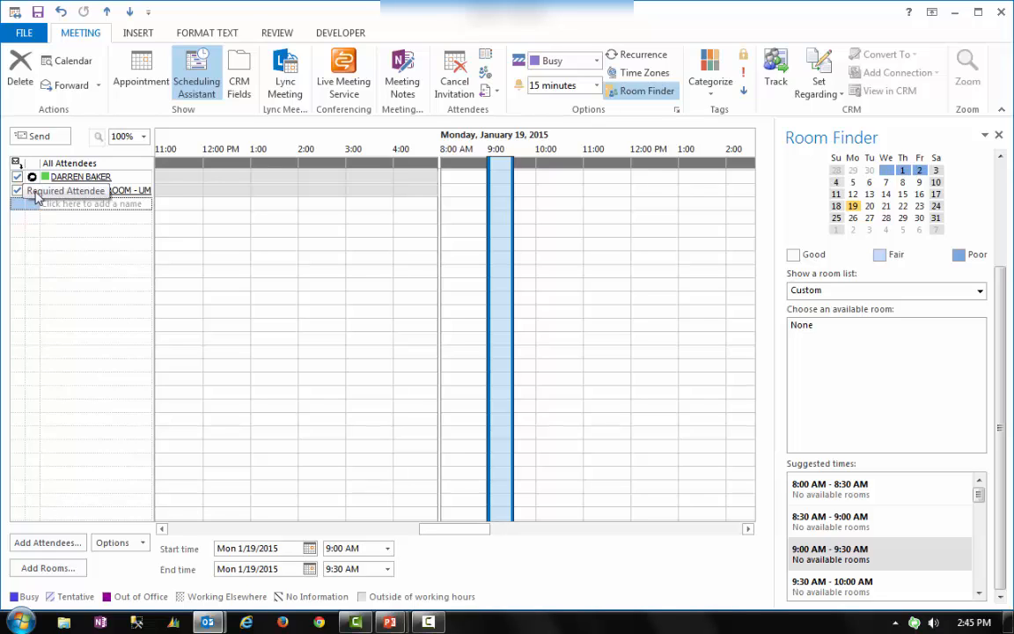
{"action": "left_click", "coordinate": [32, 191]}
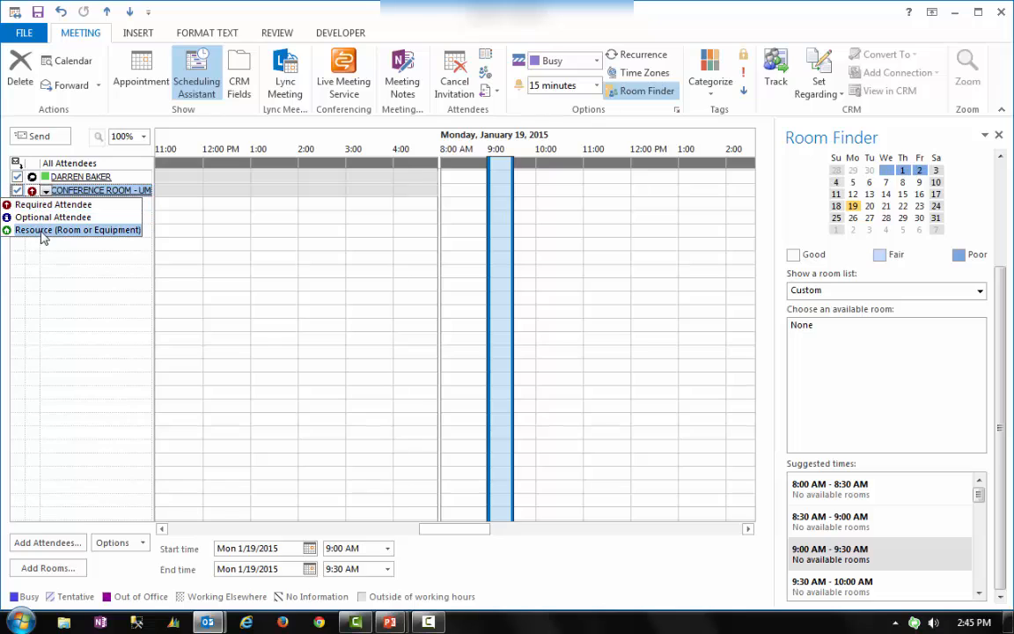
{"action": "left_click", "coordinate": [43, 230]}
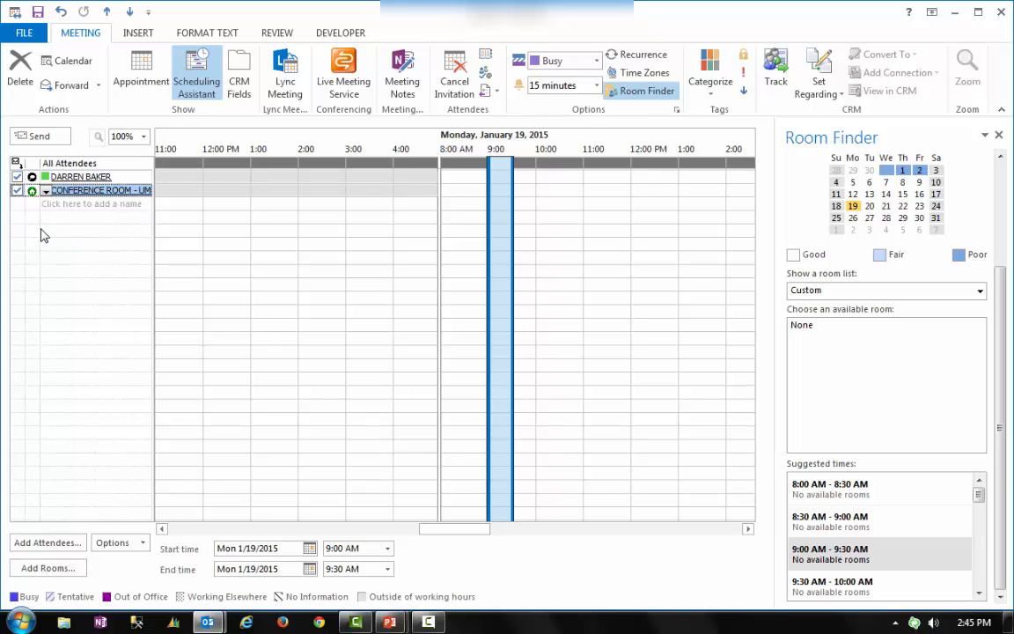
Check the location on the appointment page, and remove the Umpqua conference room from the Scheduling Assistant's attendee list
{"action": "left_click", "coordinate": [91, 204]}
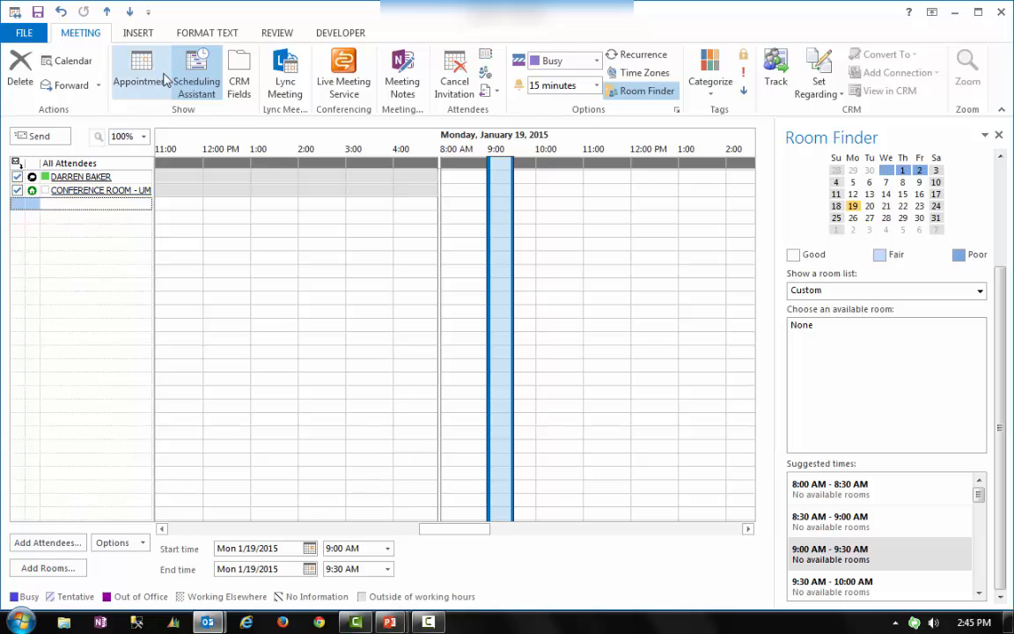
{"action": "left_click", "coordinate": [137, 77]}
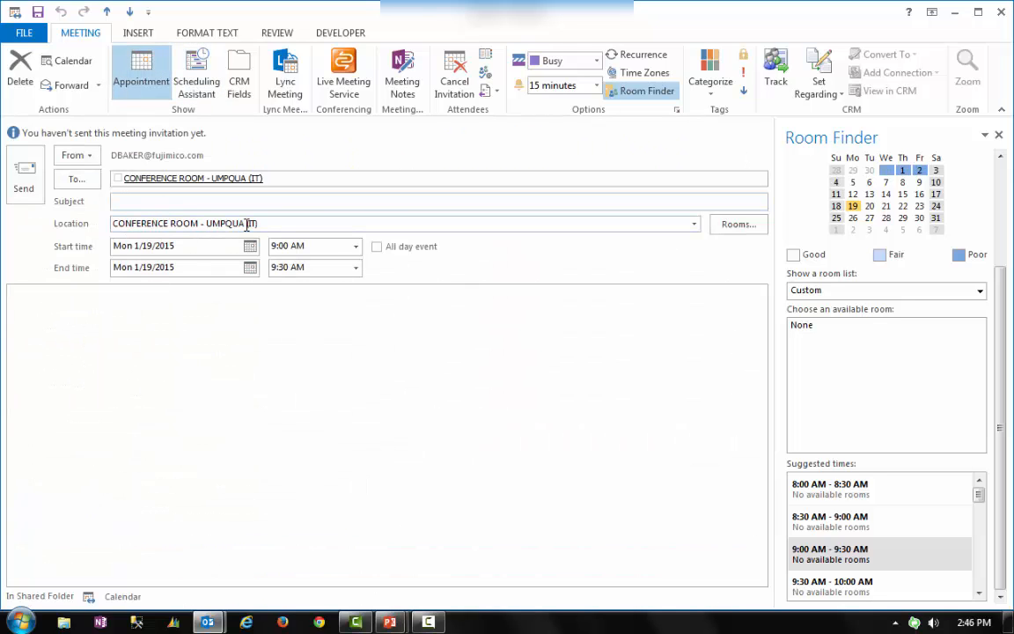
{"action": "left_click", "coordinate": [196, 81]}
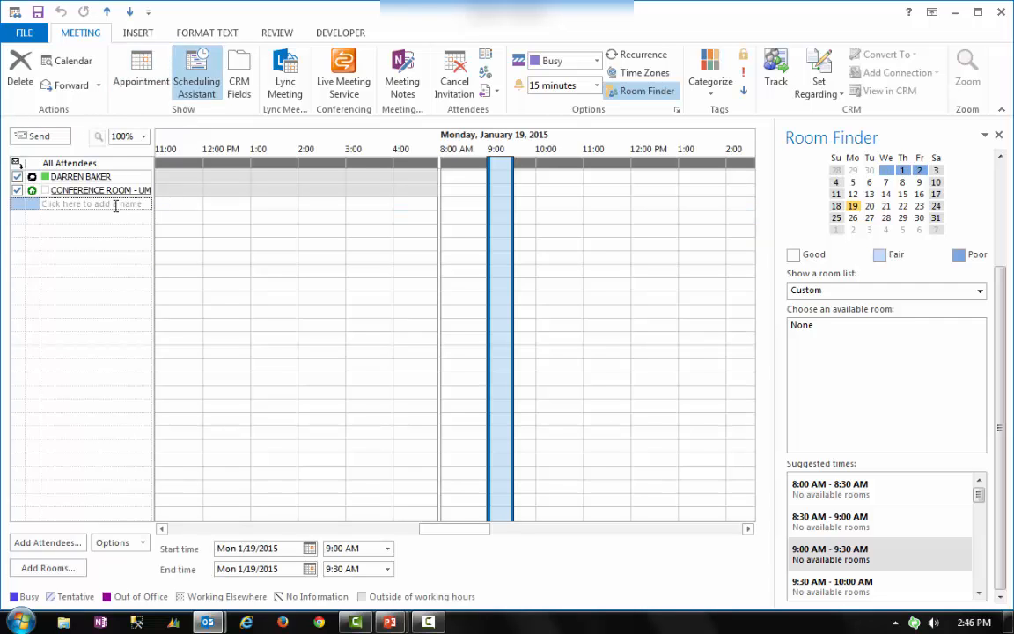
{"action": "key", "text": "Up"}
{"action": "key", "text": "Delete"}
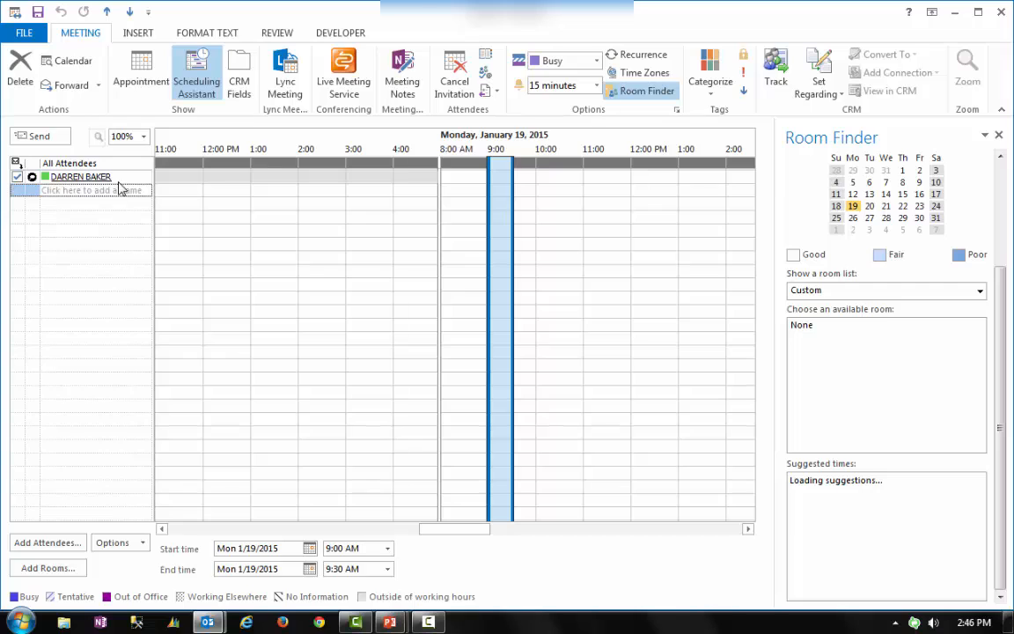
Add a conf entry to the attendee list, resolve it to CONFERENCE ROOM - DESCHUTES (TRAINING ROOM), and check the appointment page's location
{"action": "left_click", "coordinate": [120, 189]}
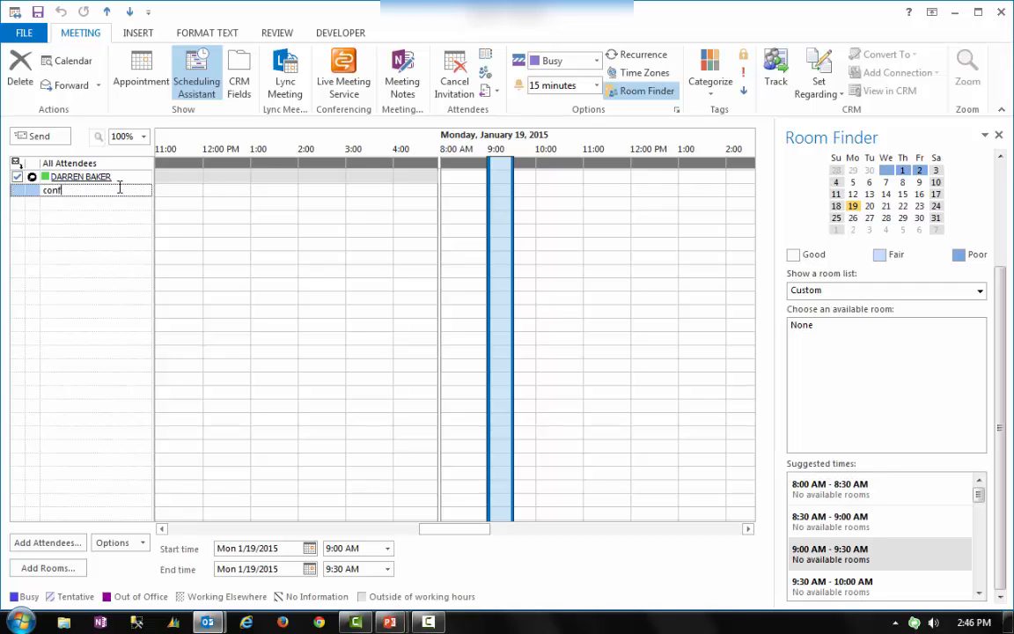
{"action": "key", "text": "Return"}
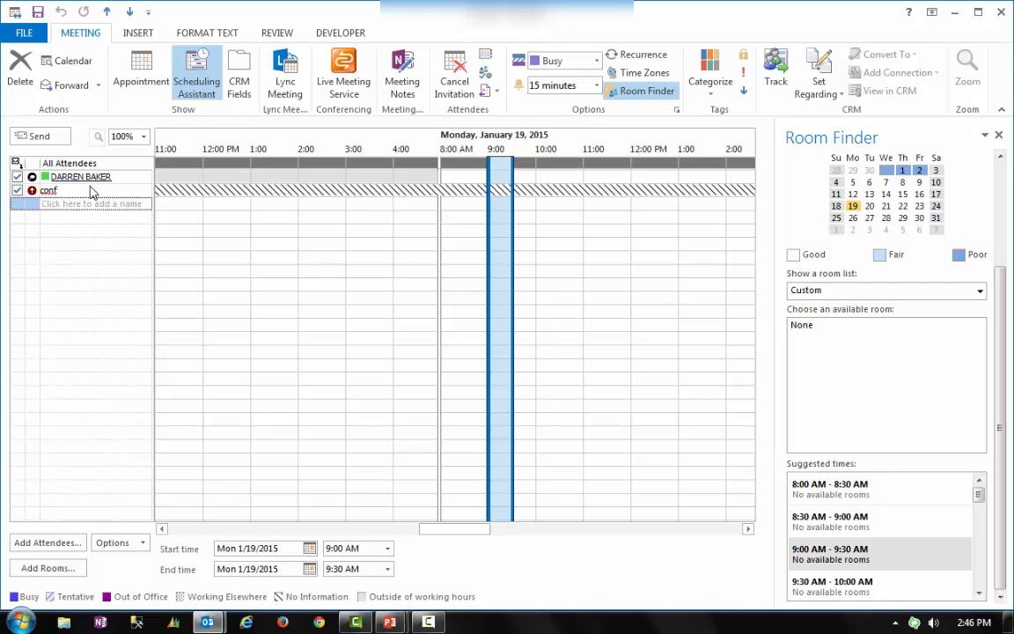
{"action": "right_click", "coordinate": [51, 190]}
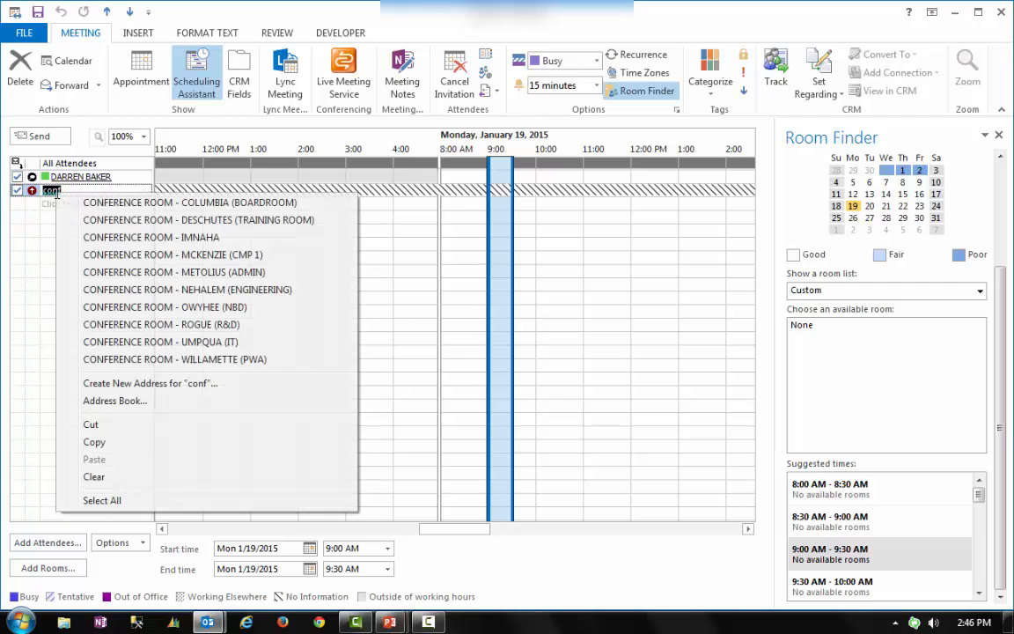
{"action": "left_click", "coordinate": [117, 220]}
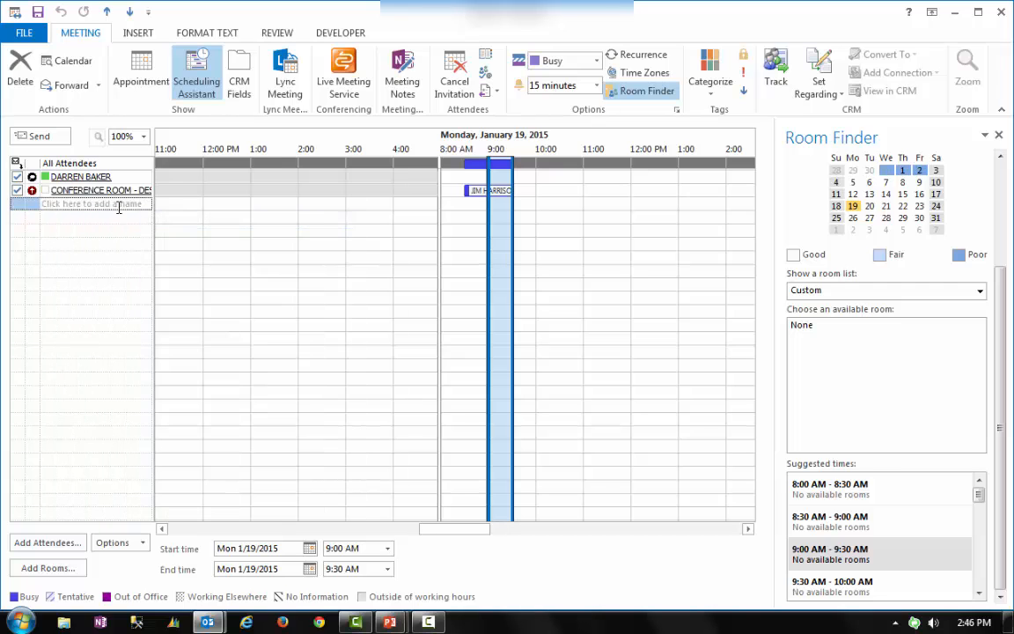
{"action": "left_click", "coordinate": [125, 88]}
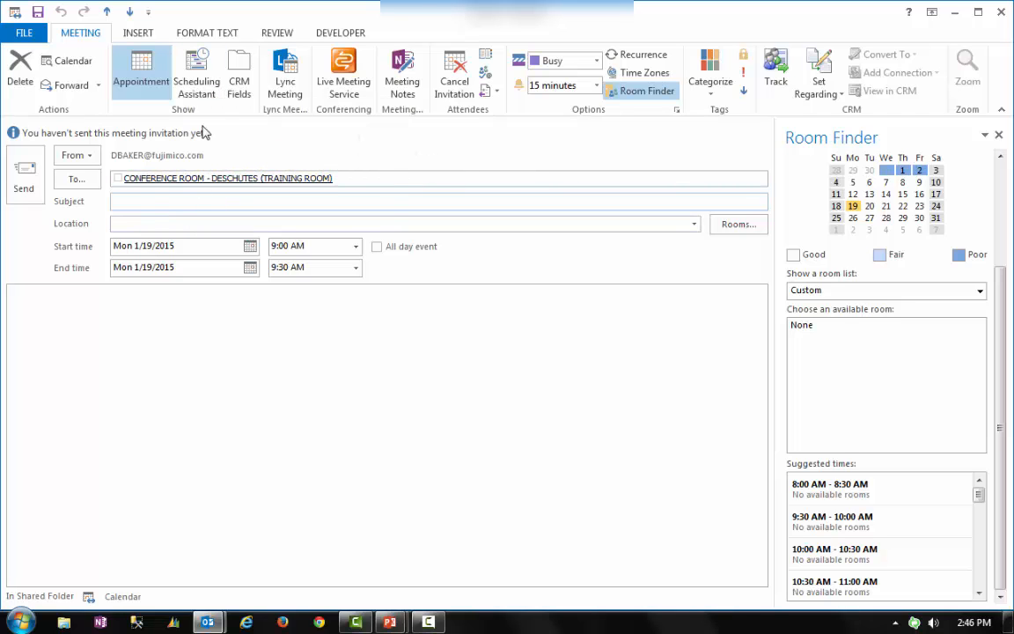
Set the Deschutes room's attendee type to Resource (Room or Equipment) in the Scheduling Assistant, and review the location on the appointment page
{"action": "left_click", "coordinate": [196, 81]}
{"action": "left_click", "coordinate": [31, 192]}
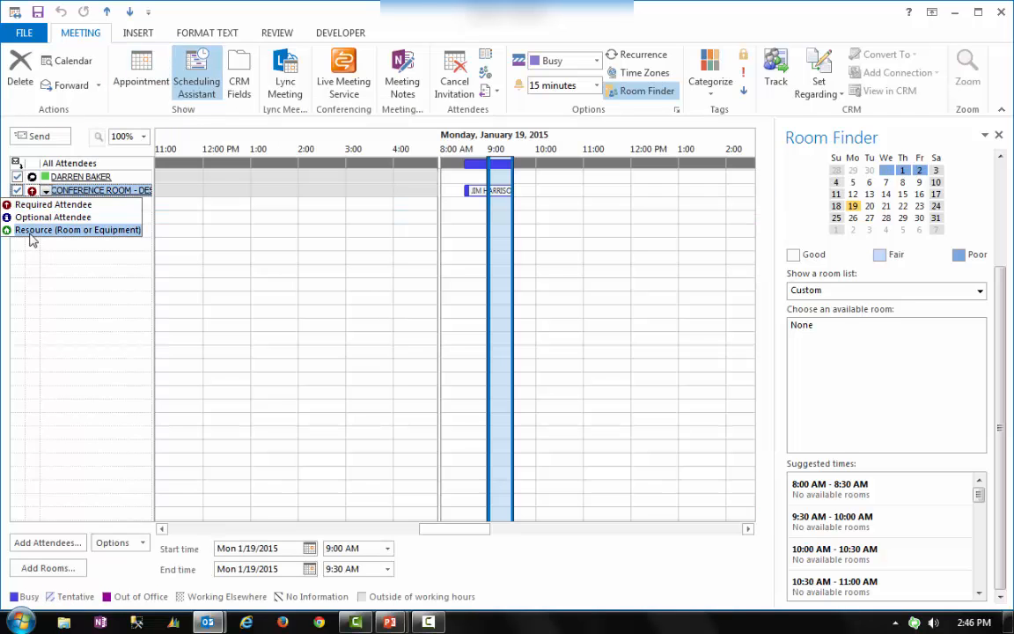
{"action": "left_click", "coordinate": [41, 226]}
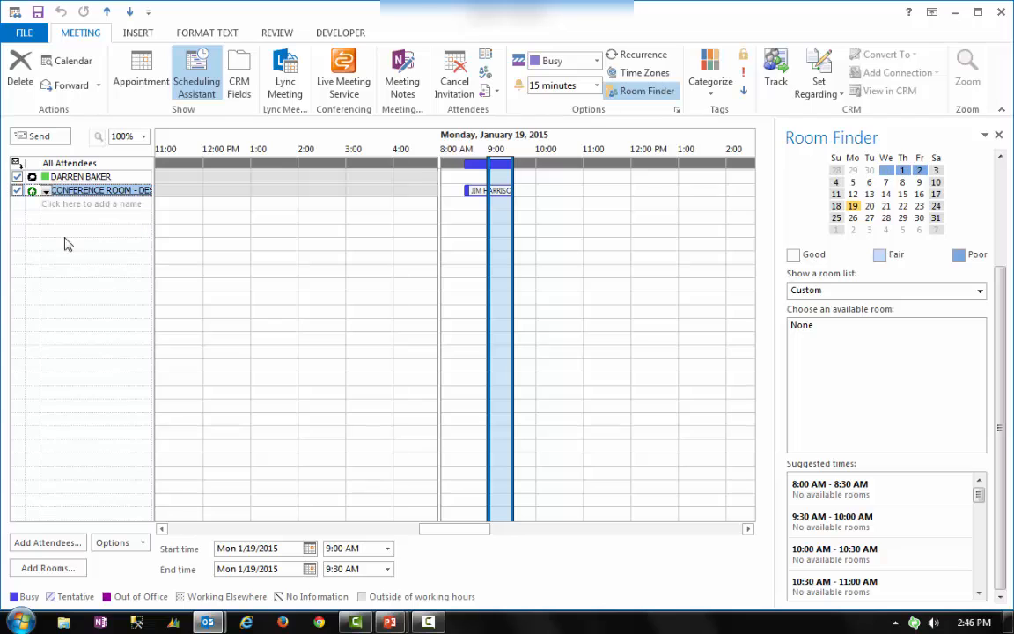
{"action": "left_click", "coordinate": [125, 76]}
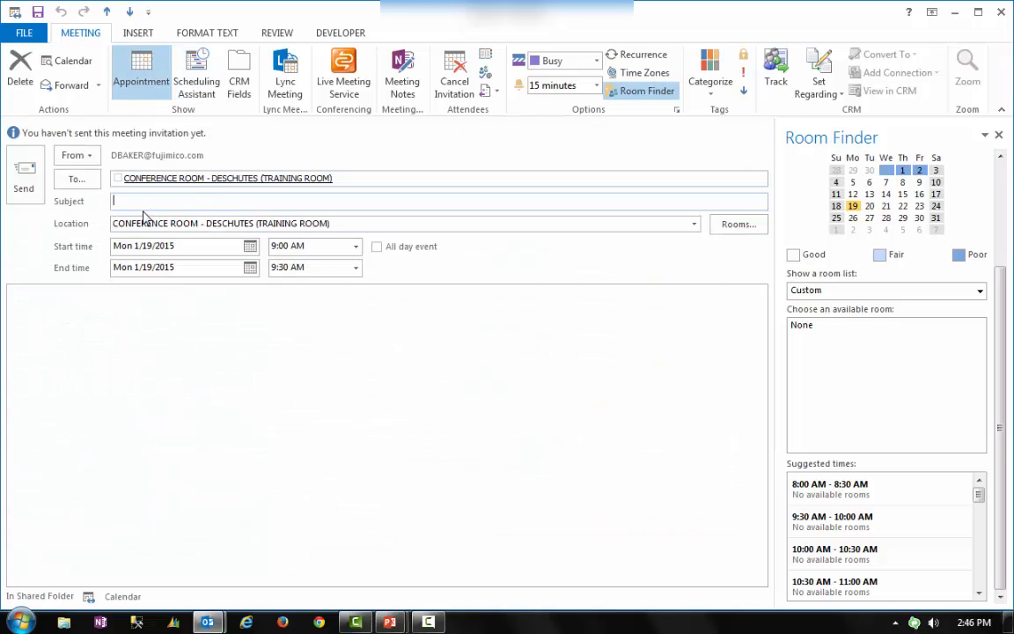